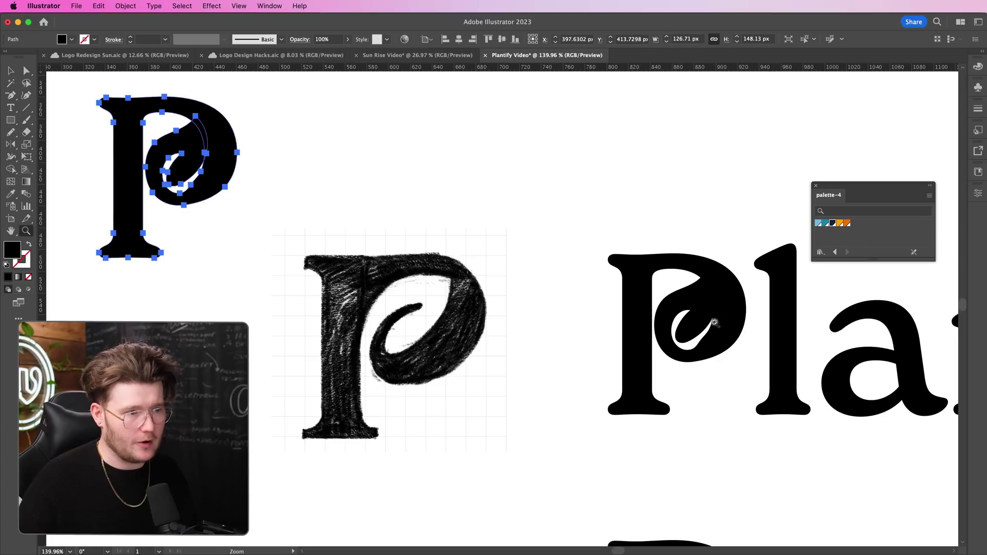
Move the first leaf version of the P out of the wordmark to the artboard's upper-left area.
left_click(689, 320)
scroll(695, 315, "down", 5)
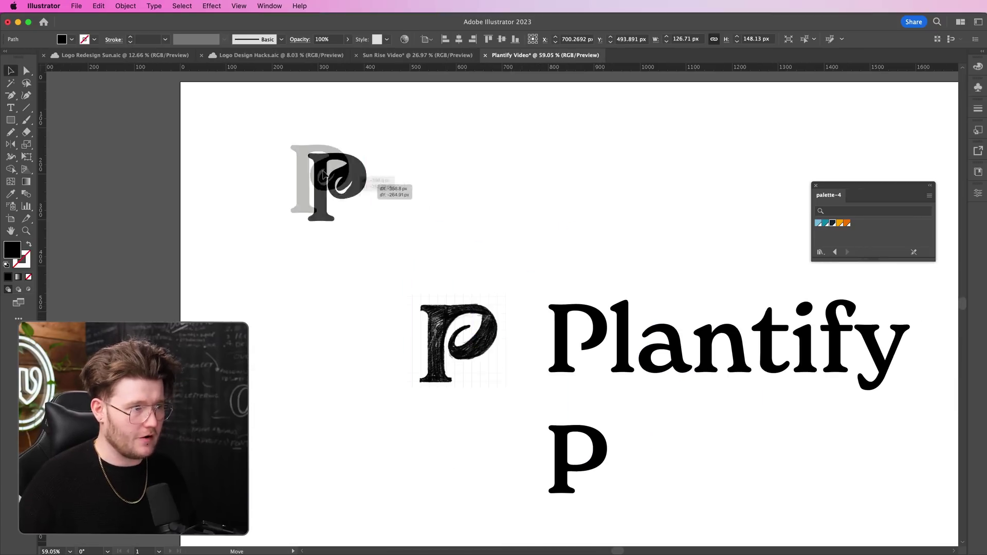
scroll(524, 314, "up", 5)
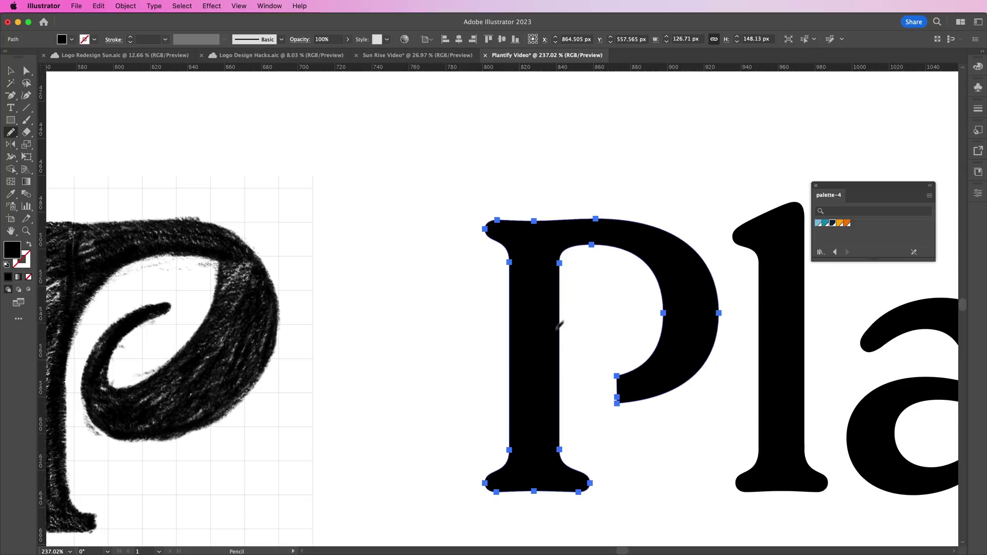
Try to carve a leaf-shaped opening into the wordmark's P with the Pencil tool.
left_click_drag(608, 318, 633, 282)
key("ctrl+z")
left_click_drag(651, 325, 612, 374)
key("a")
key("ctrl+z")
key("n")
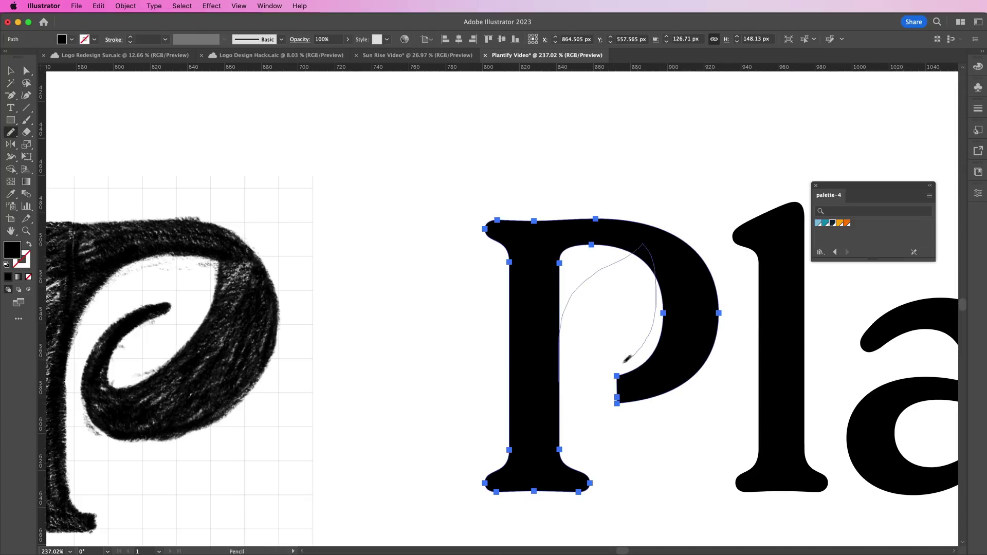
Redraw the inside of the P's bowl with the Pencil tool as a pointed leaf with a curled stem.
left_click_drag(657, 324, 656, 316)
key("a")
mouse_move(632, 410)
left_mouse_down()
mouse_move(581, 374)
mouse_move(604, 369)
left_mouse_up()
left_click_drag(622, 350, 642, 342)
key("ctrl+shift+a")
key("ctrl+minus")
key("ctrl+minus")
key("ctrl+minus")
key("z")
left_click(683, 376)
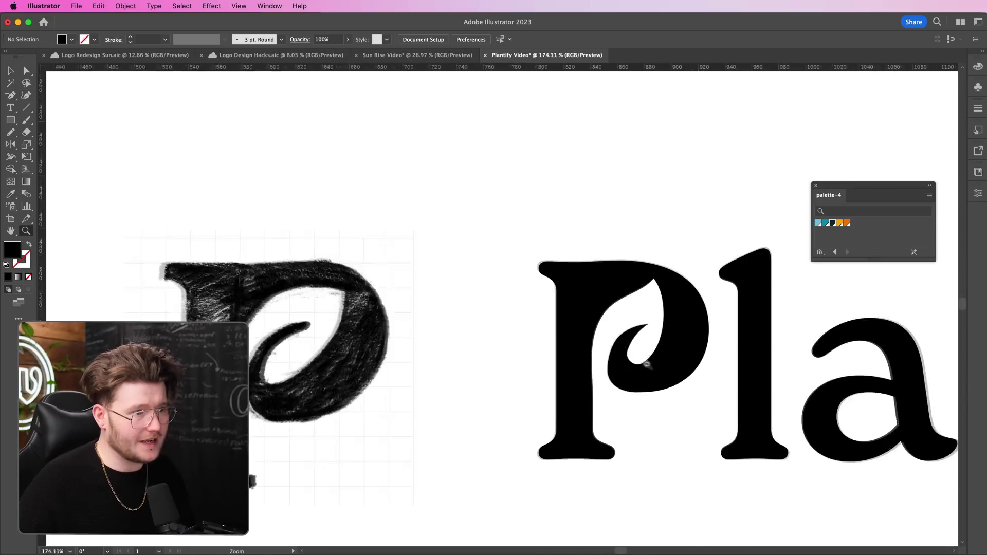
Round off the blunt tip of the curled stem inside the P's leaf opening.
left_click_drag(699, 316, 730, 318)
key("a")
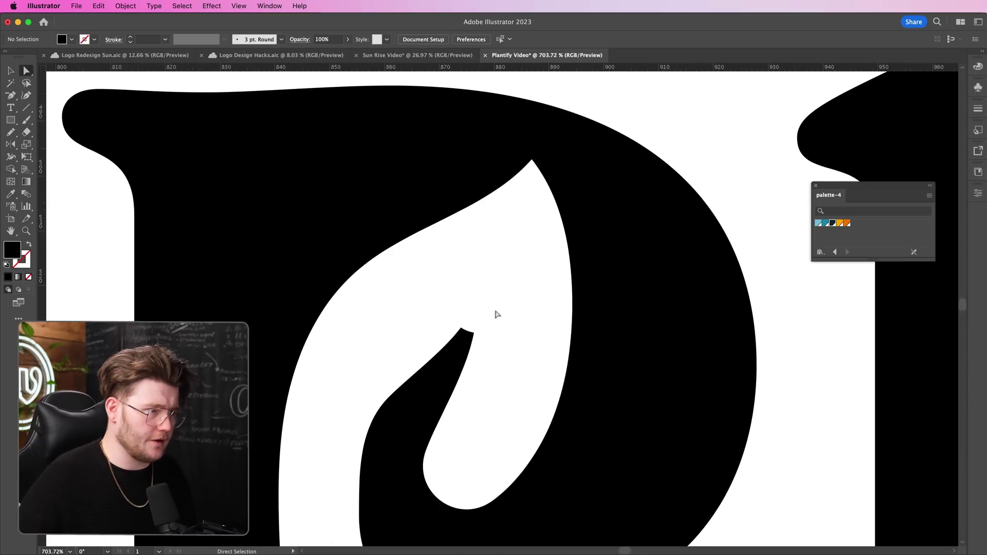
scroll(499, 335, "down", 5)
scroll(414, 375, "up", 5)
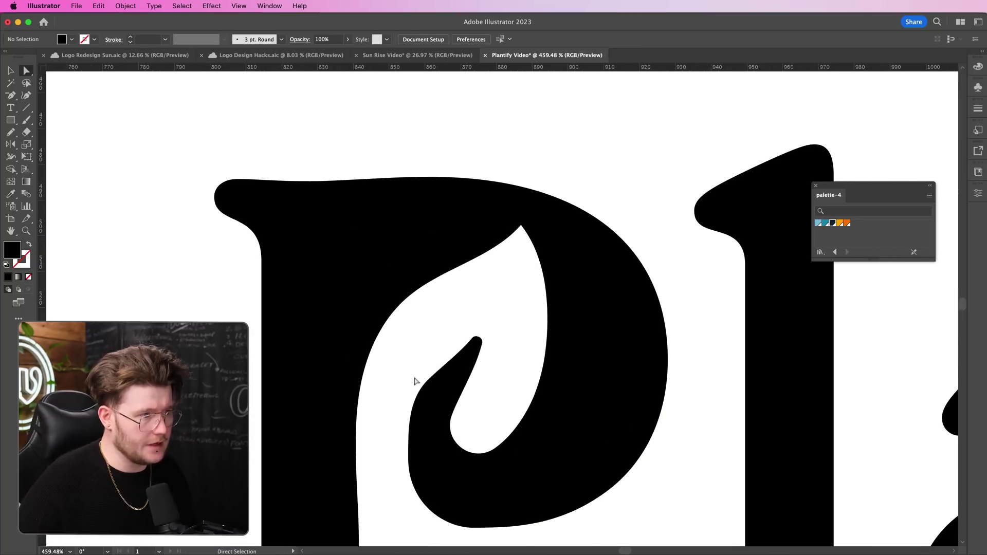
Try to reshape both edges of the curled stem inside the P with the Pencil tool.
left_click(428, 379)
key("n")
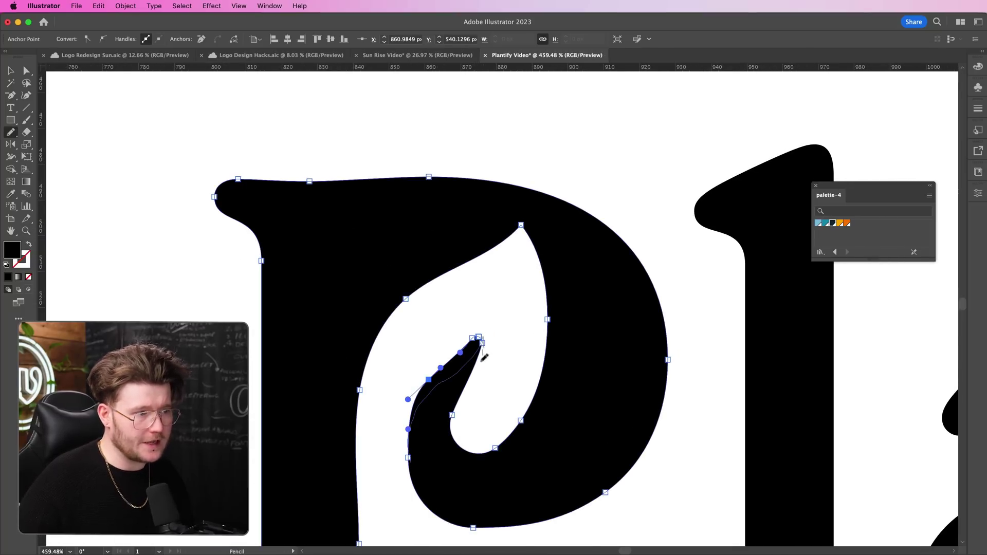
left_click_drag(486, 350, 452, 408)
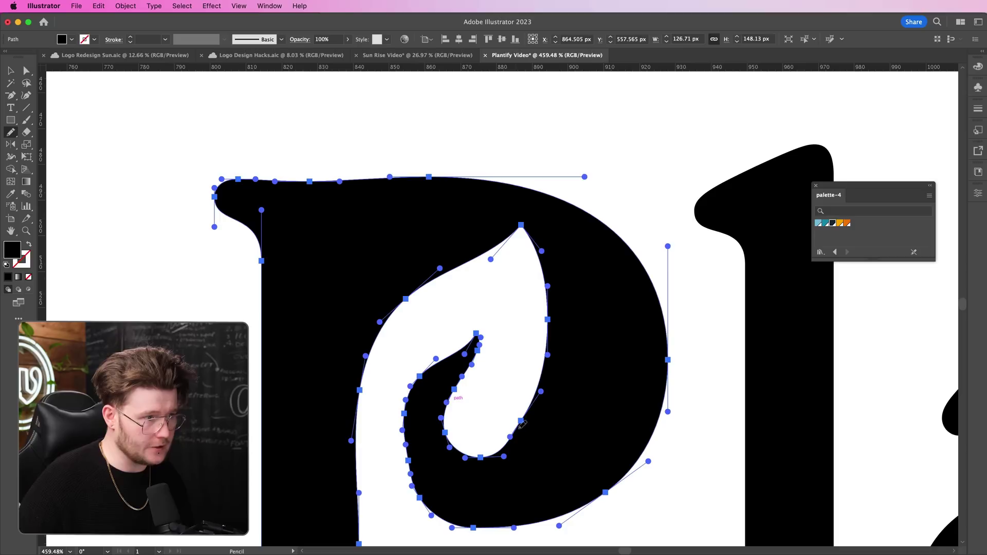
left_click_drag(477, 340, 455, 407)
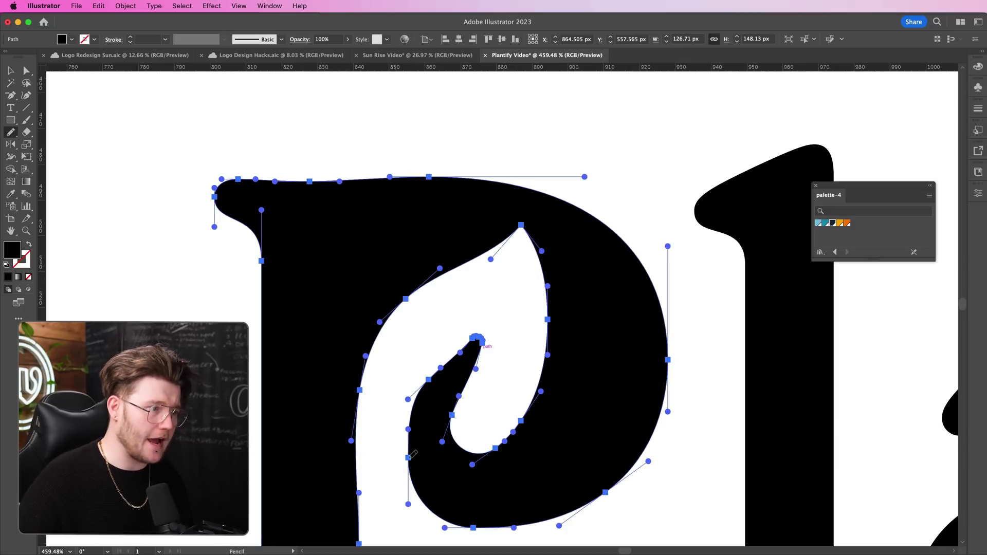
left_click_drag(511, 451, 463, 430)
key("super+z")
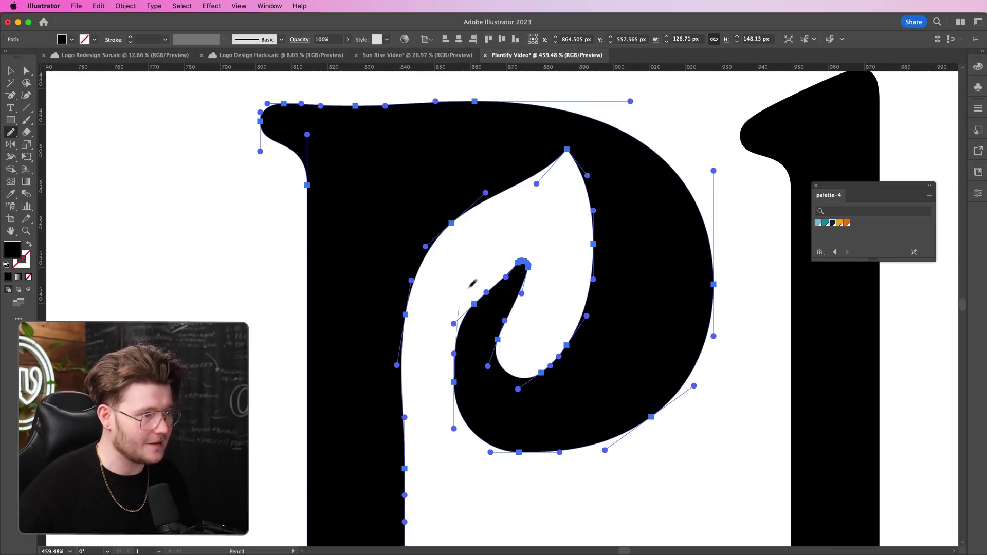
Smooth the stem's outer curve with the Pencil tool and lower the bowl's bottom anchor point by about 2 px.
scroll(513, 289, "up", 1)
left_click_drag(566, 463, 643, 432)
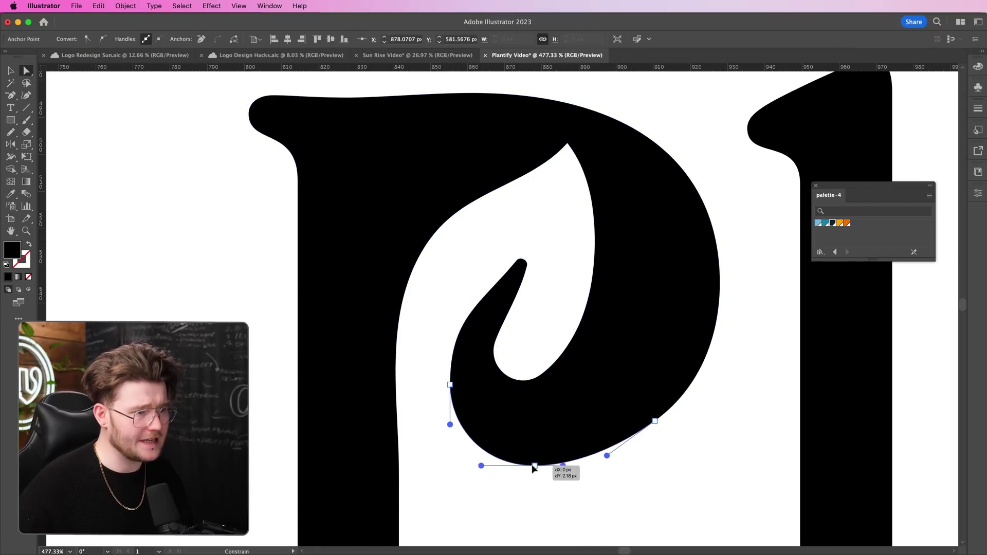
key("a")
key("super+shift+a")
Move the bottom anchor point of the leaf opening about 2.3 px left and 1.9 px down.
left_click(514, 383)
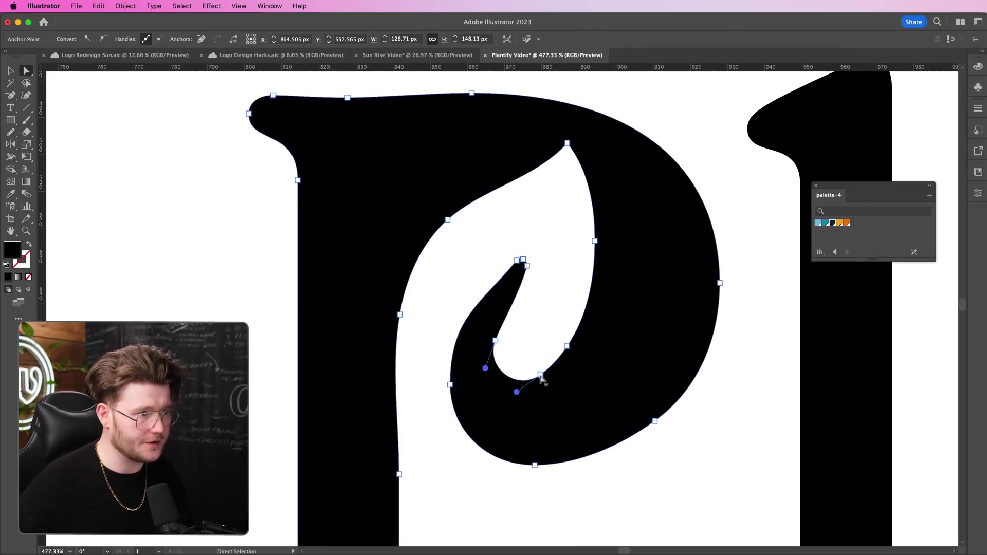
left_click_drag(541, 379, 524, 386)
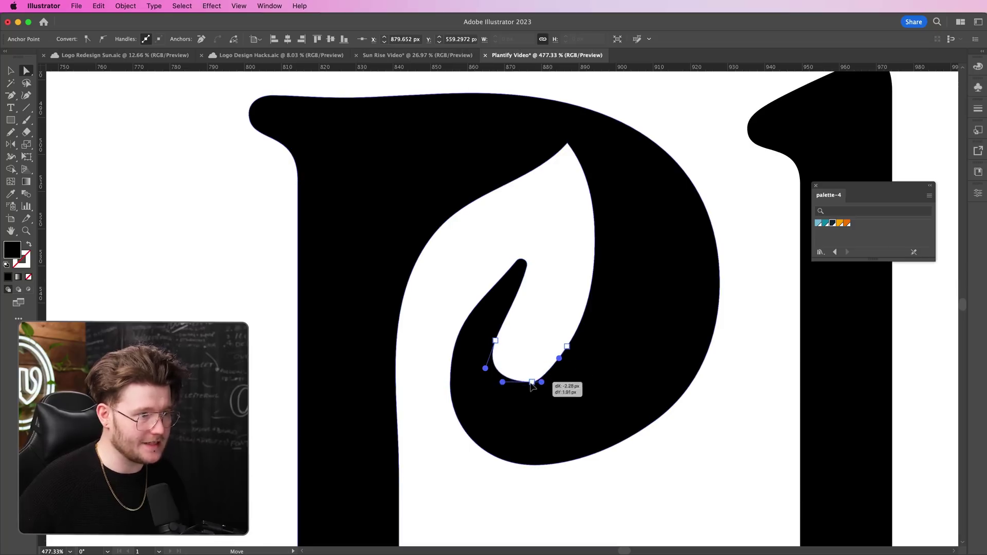
key("super+shift+a")
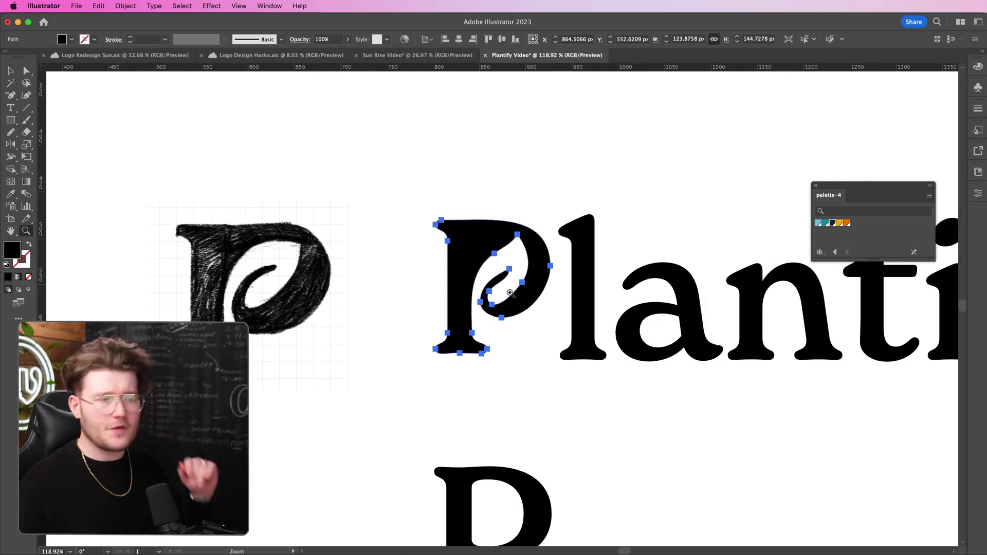
Move the Plantify wordmark up and set the sketch and plain P aside beneath the first leaf P.
scroll(513, 342, "down", 5)
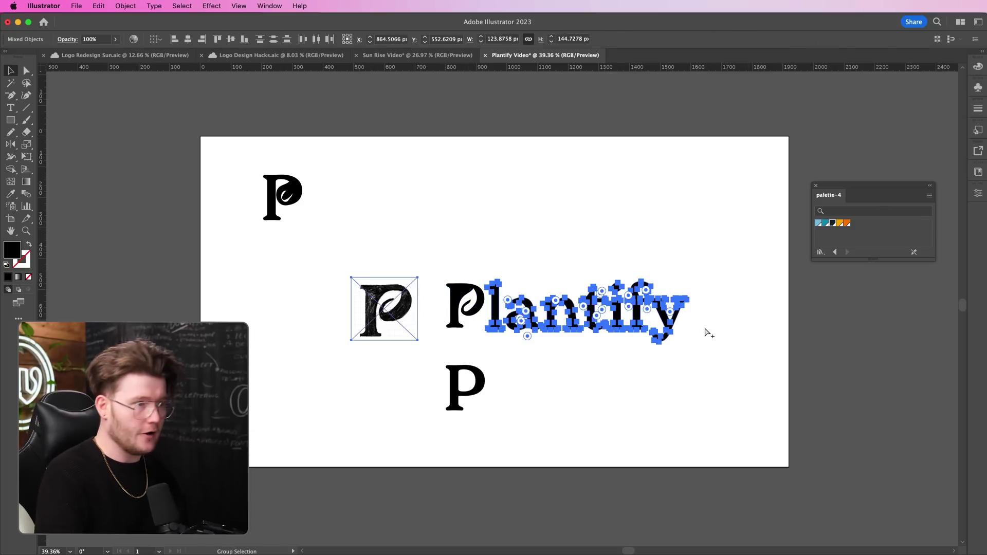
left_click(722, 289)
left_click_drag(551, 304, 547, 269)
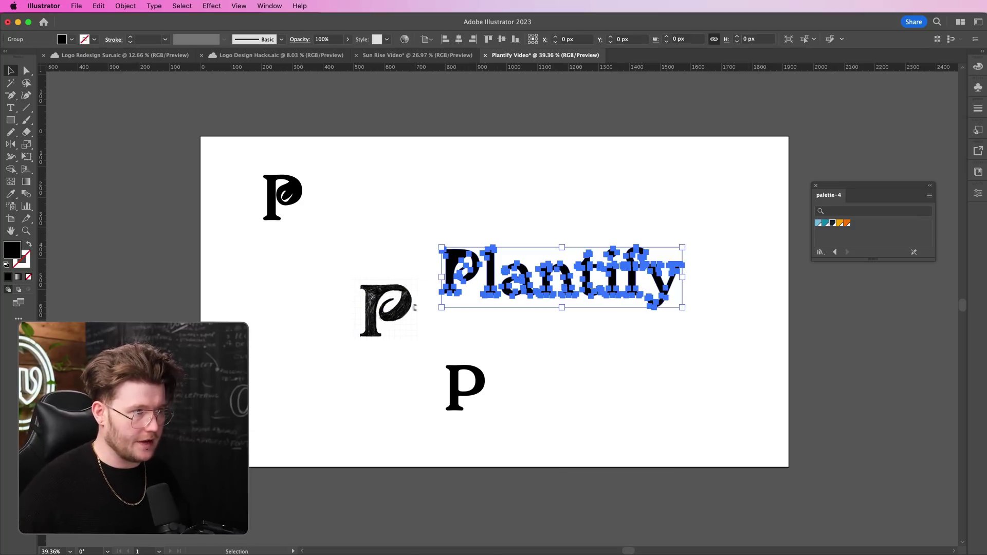
left_click_drag(383, 319, 257, 298)
left_click_drag(470, 393, 262, 383)
left_click(505, 318)
key("z")
mouse_move(448, 326)
left_mouse_down()
mouse_move(494, 325)
mouse_move(449, 326)
left_mouse_up()
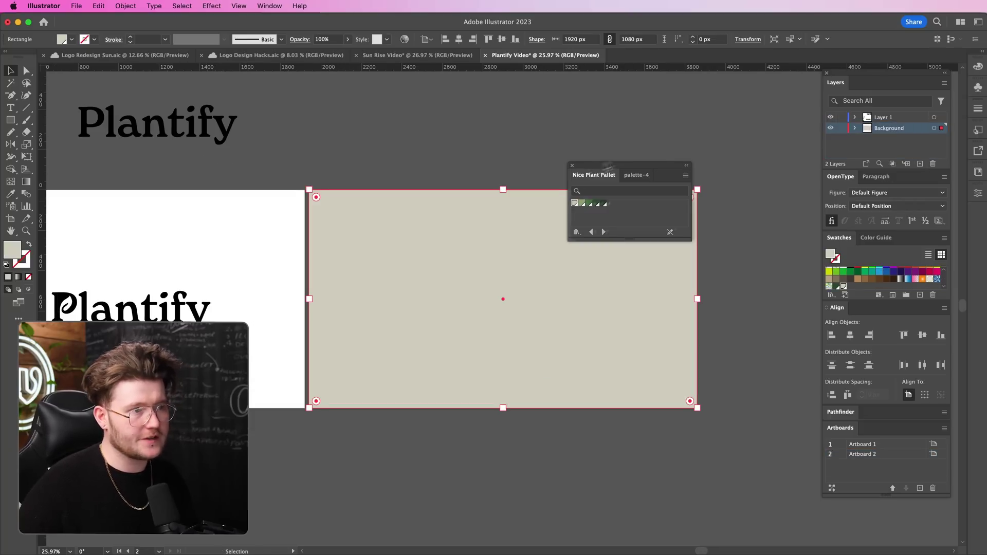
Dock the Nice Plant Pallet swatches and fill the Plantify wordmark on the beige artboard with its darkest green.
left_click_drag(591, 169, 721, 107)
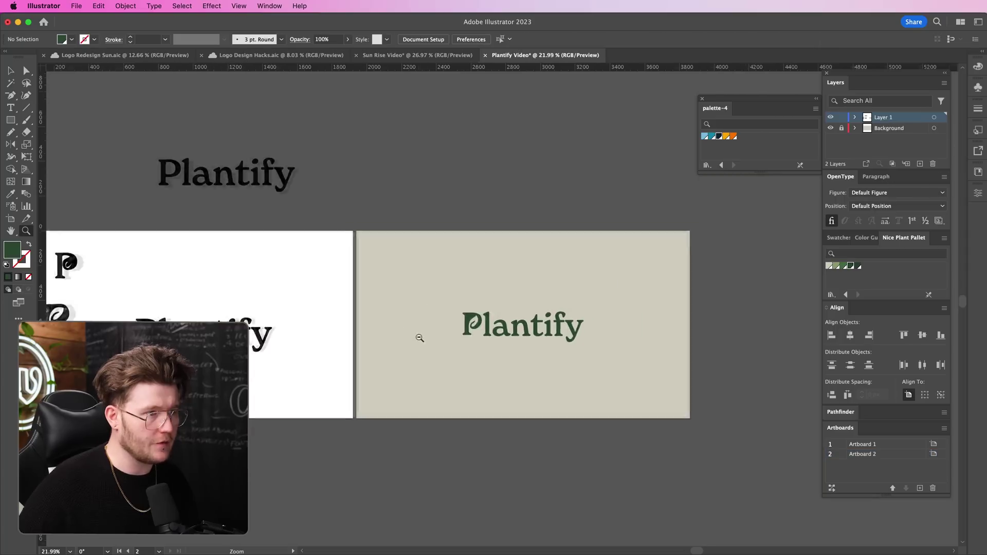
scroll(419, 335, "up", 3)
left_click(480, 331)
left_click(624, 375)
key("z")
left_click_drag(494, 352, 538, 349)
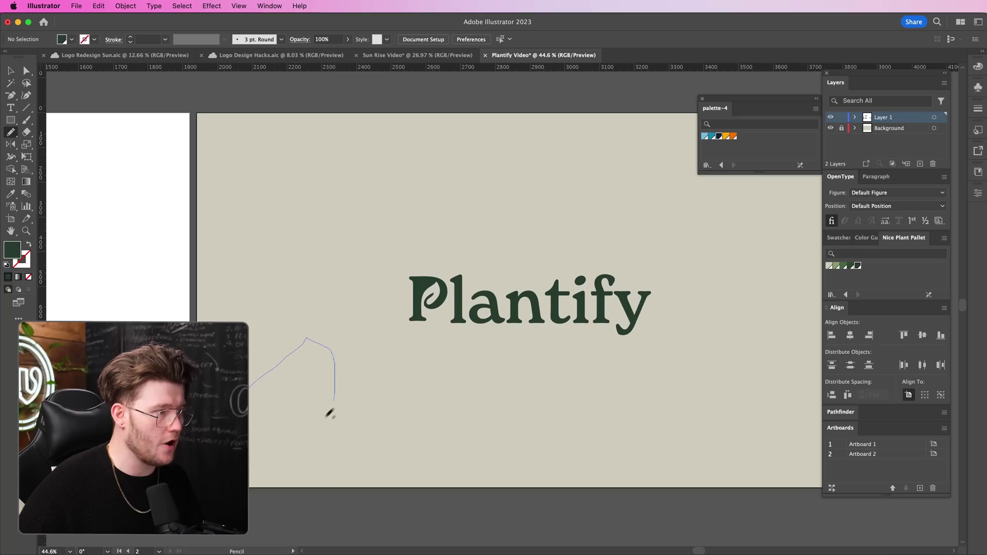
Draw a leaf shape with the Pencil tool and attach it to the upper end of the wordmark's y.
left_click_drag(256, 410, 268, 406)
key("super+z")
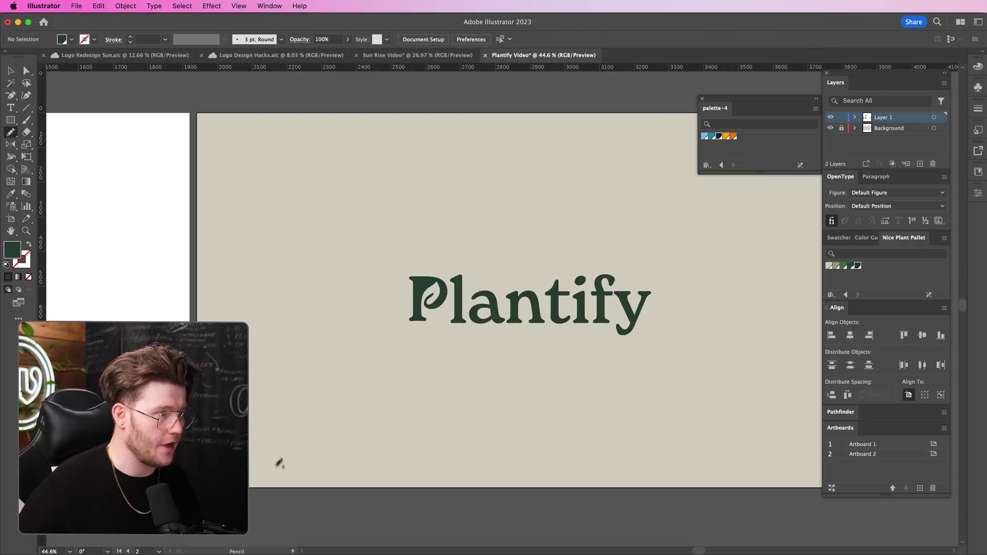
left_click_drag(286, 479, 277, 473)
left_click_drag(375, 420, 331, 404)
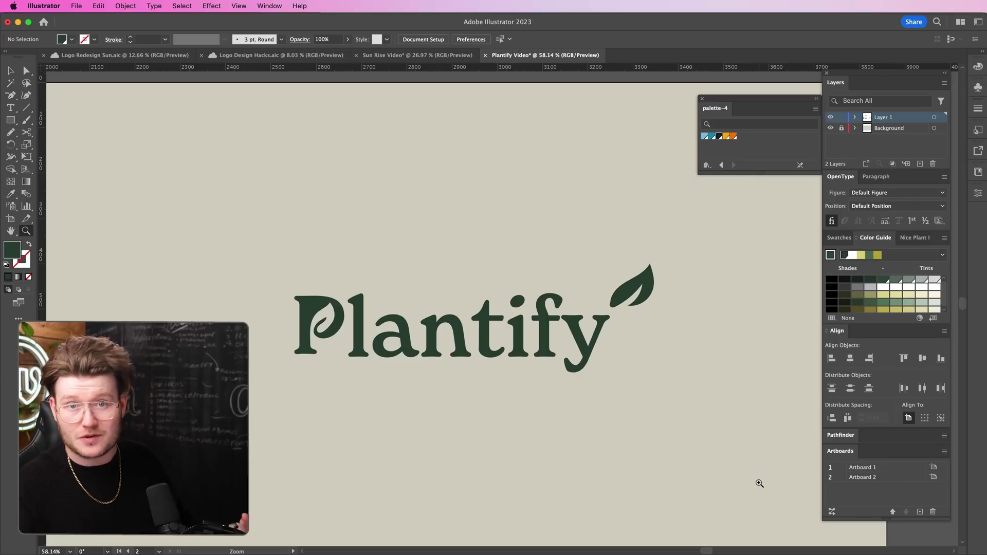
Select all the Plantify artwork on the beige artboard and export the selection.
left_click_drag(760, 484, 618, 371)
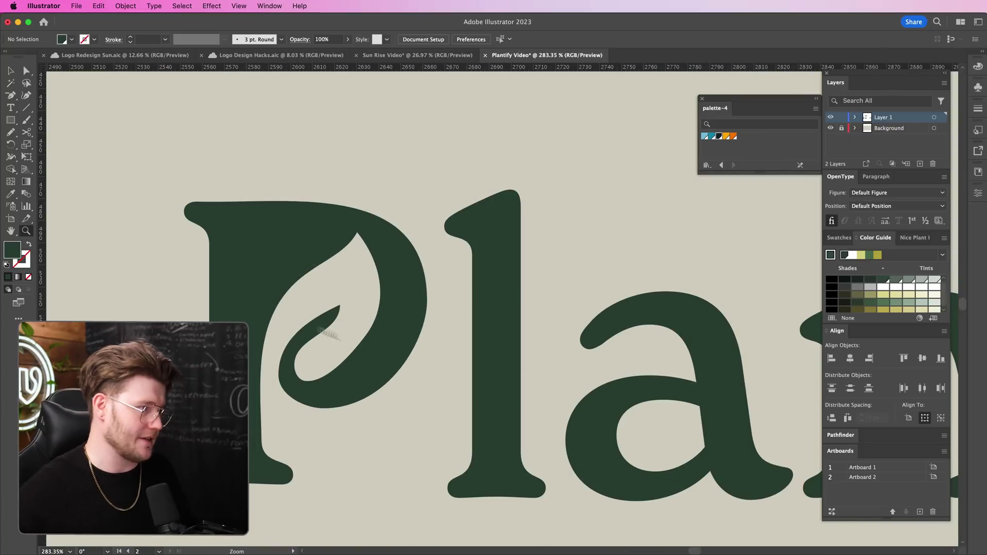
left_click_drag(735, 397, 452, 273)
key("cmd+a")
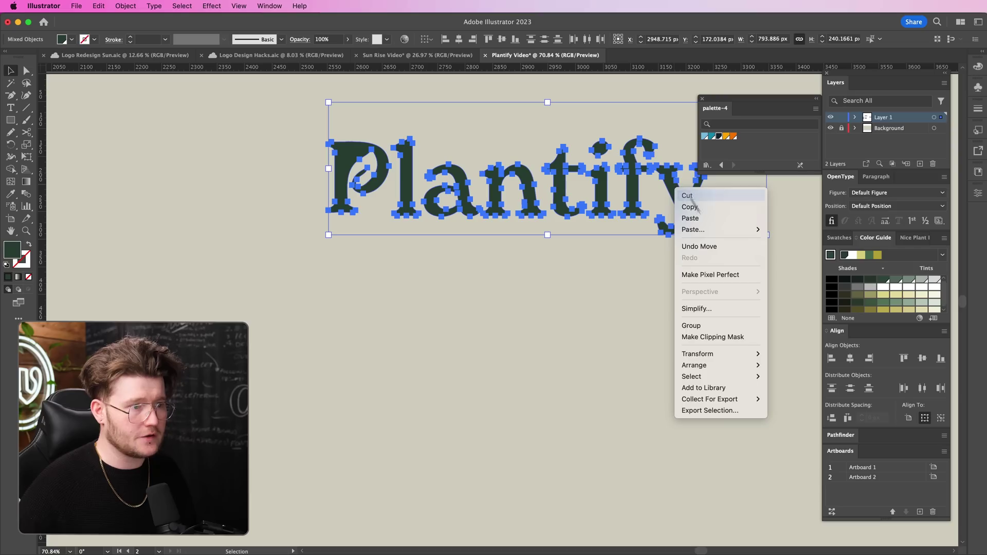
left_click(722, 410)
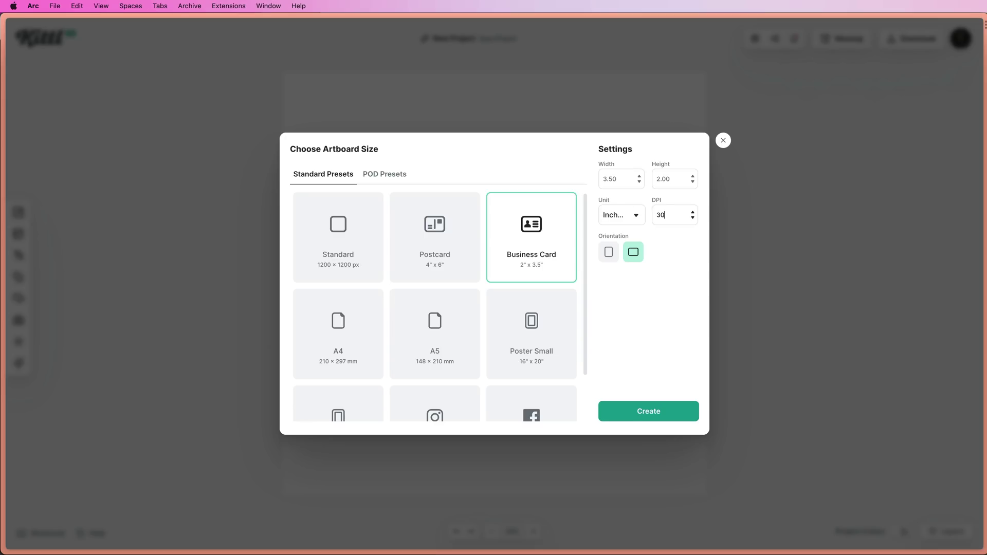
Create a landscape Business Card artboard of 3.50 × 2.00 inches at 300 DPI in Kittl.
key("Tab")
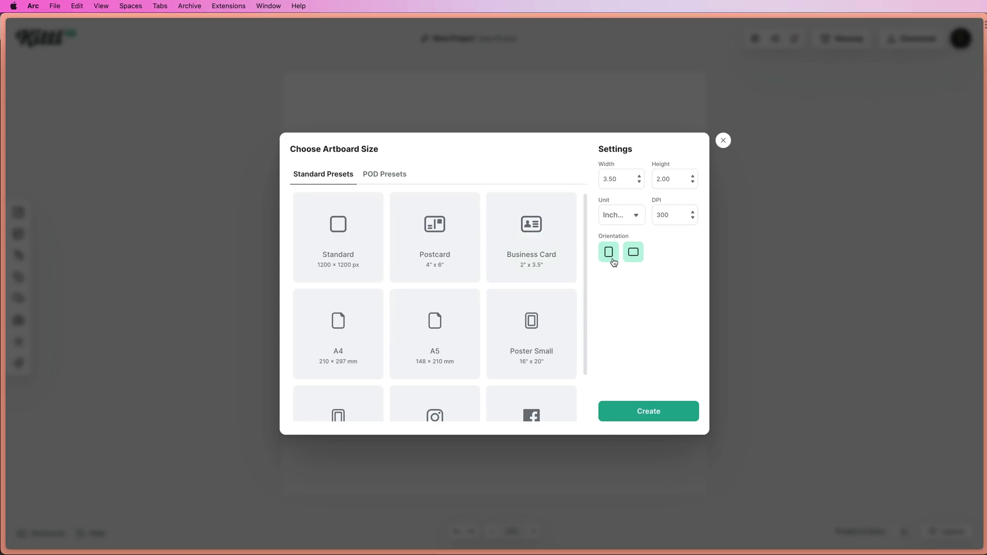
left_click(648, 414)
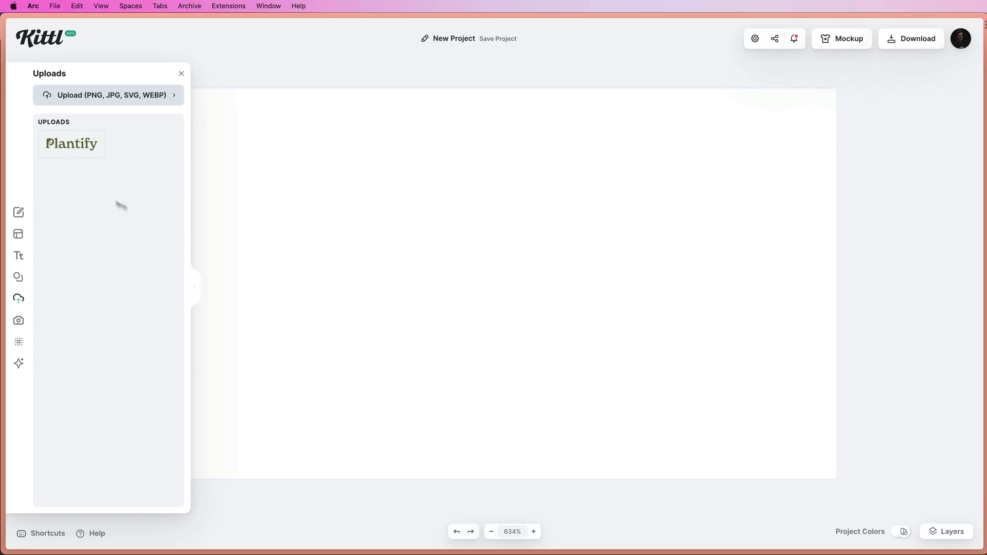
Place the uploaded Plantify logo at the centre of the business card and close the uploads.
left_click(624, 371)
left_click_drag(590, 311, 703, 375)
left_click(182, 74)
left_click_drag(622, 330, 463, 303)
key("super+minus")
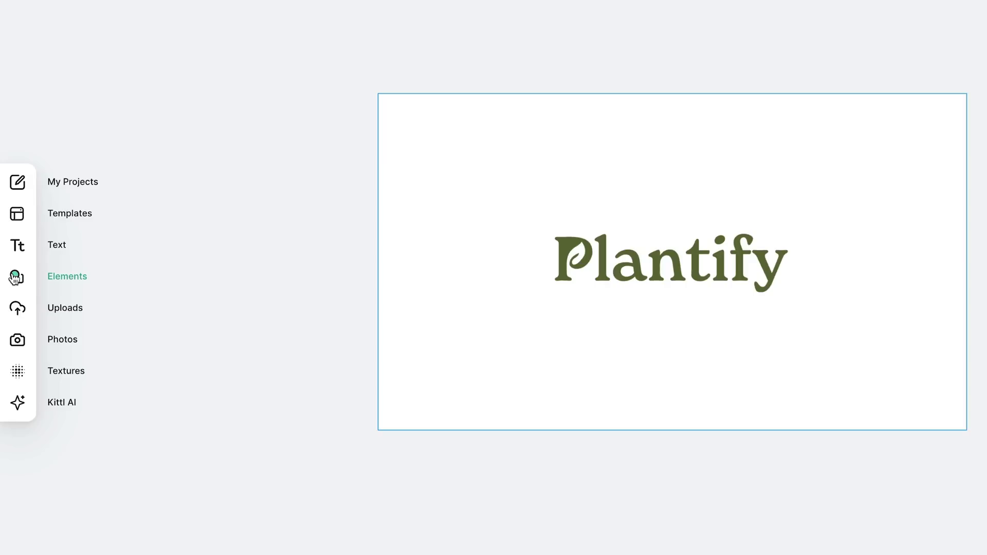
Open the illustration elements and browse the categories down to Vintage Flowers.
left_click(15, 278)
left_click(190, 59)
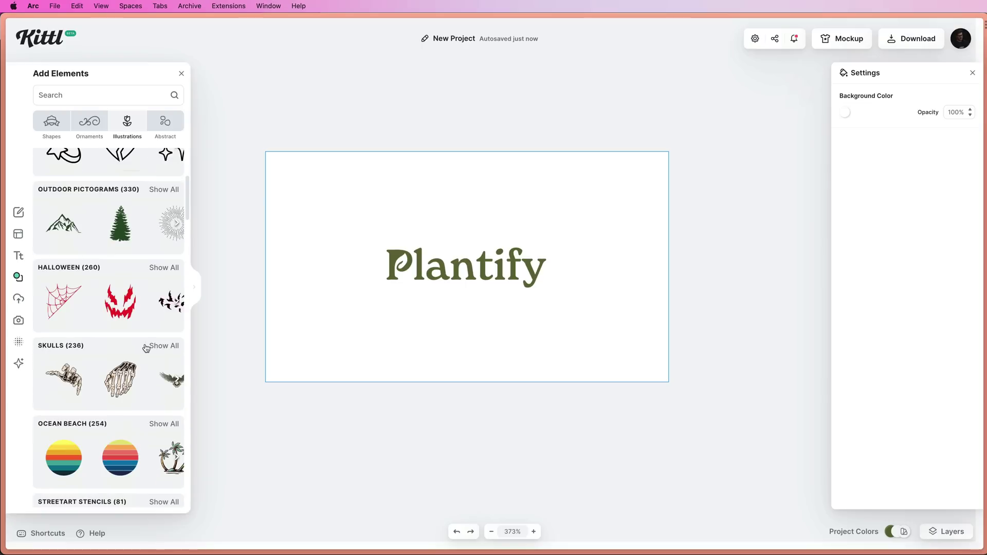
scroll(145, 349, "down", 3)
scroll(146, 344, "up", 8)
scroll(147, 360, "down", 12)
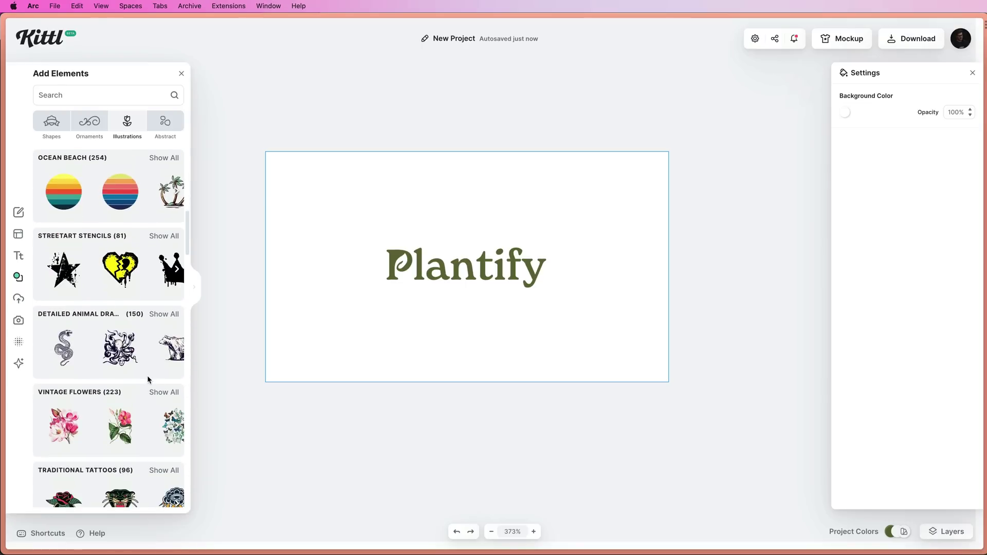
scroll(148, 380, "down", 3)
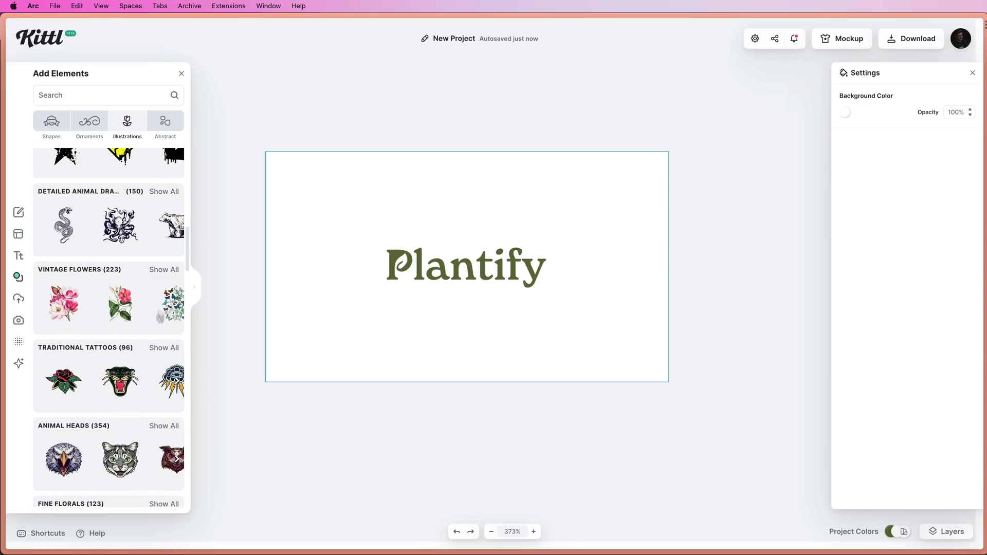
Try a pink vintage flower illustration in the lower-left corner of the business card.
left_click_drag(142, 307, 394, 312)
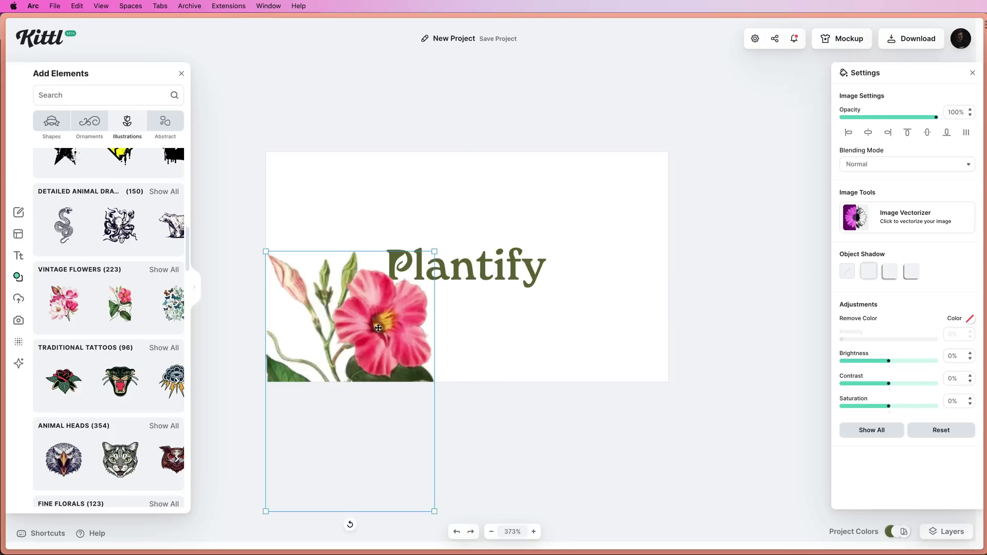
key("Delete")
scroll(108, 309, "down", 2)
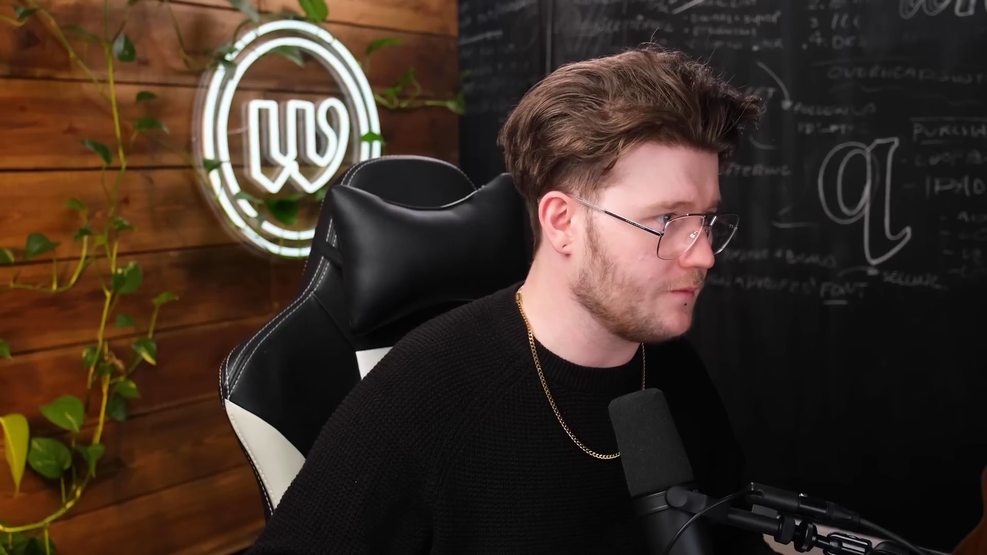